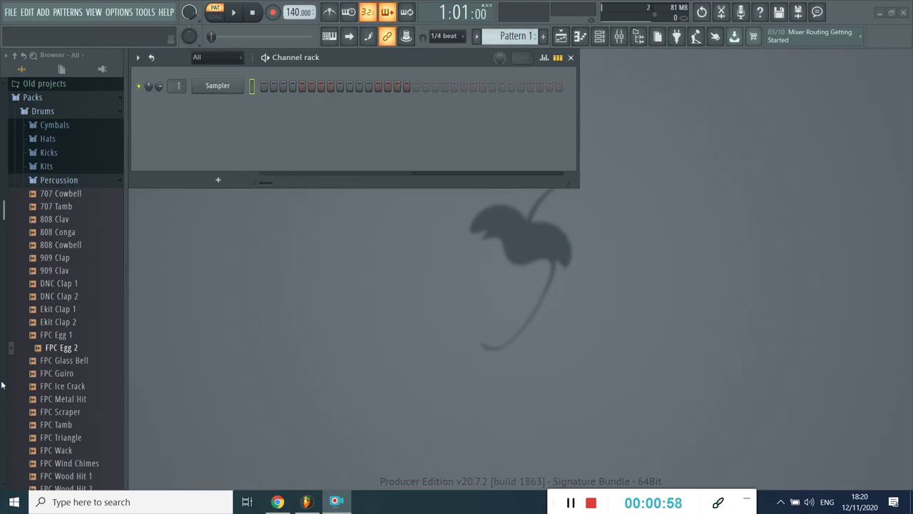
Step: Insert a Drumpad channel above the Sampler channel and close its plugin window
right_click(232, 86)
mouse_move(284, 177)
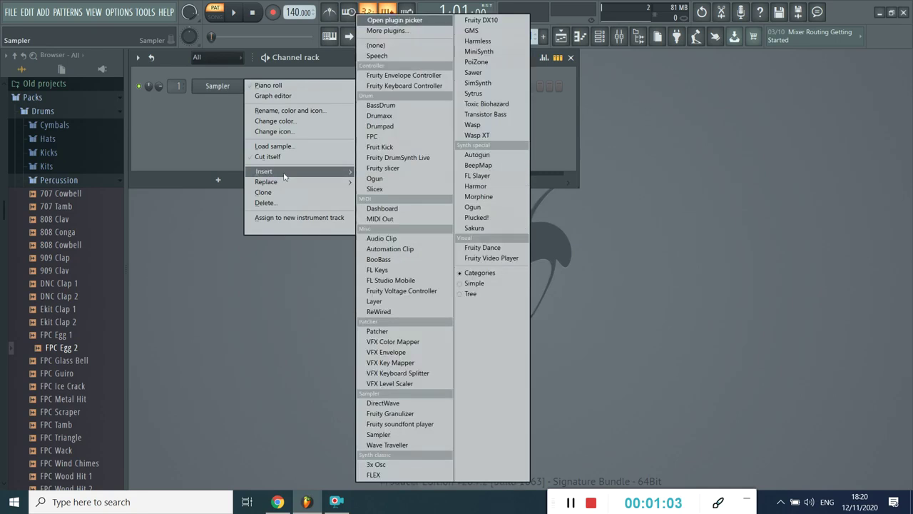
click(398, 127)
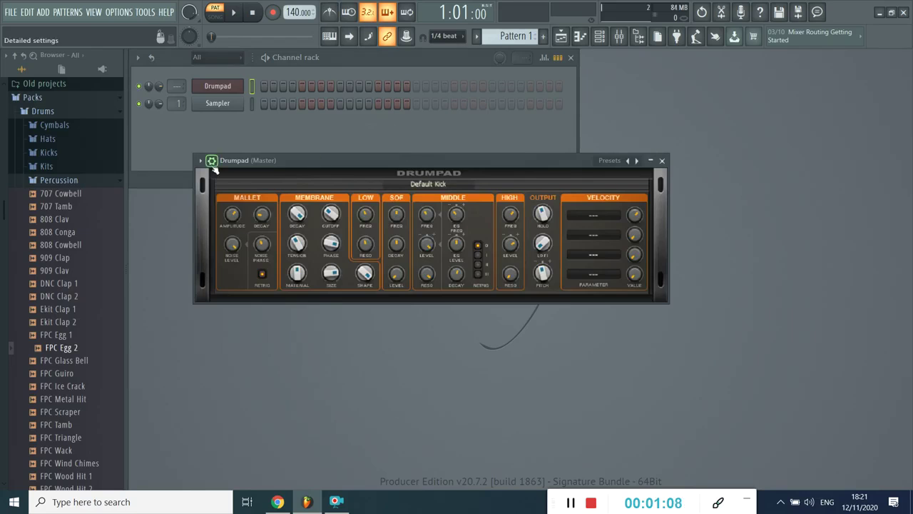
click(662, 161)
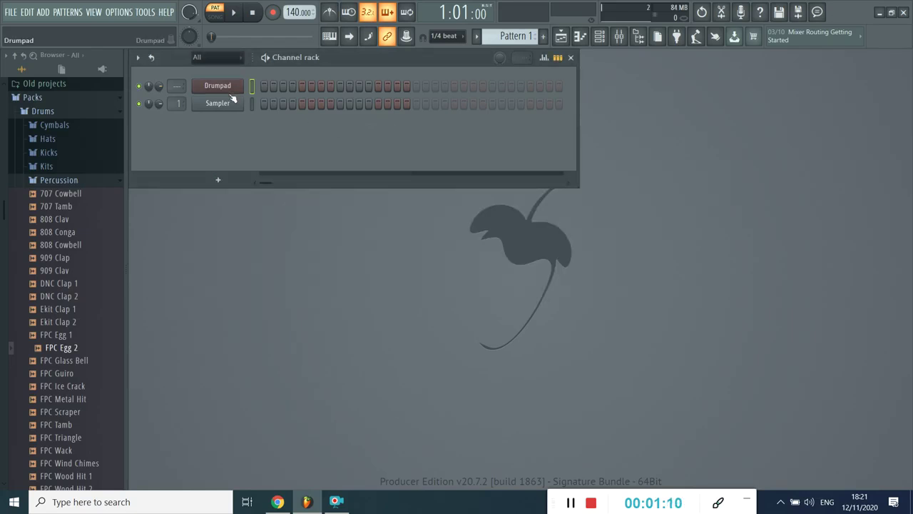
Step: Replace the Drumpad channel with the Sytrus synth and shift its window up slightly
right_click(239, 85)
mouse_move(266, 171)
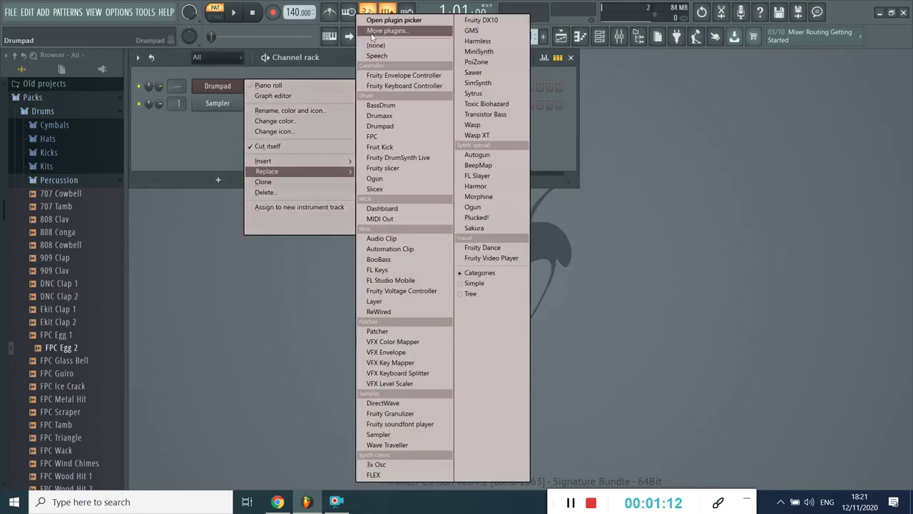
click(473, 93)
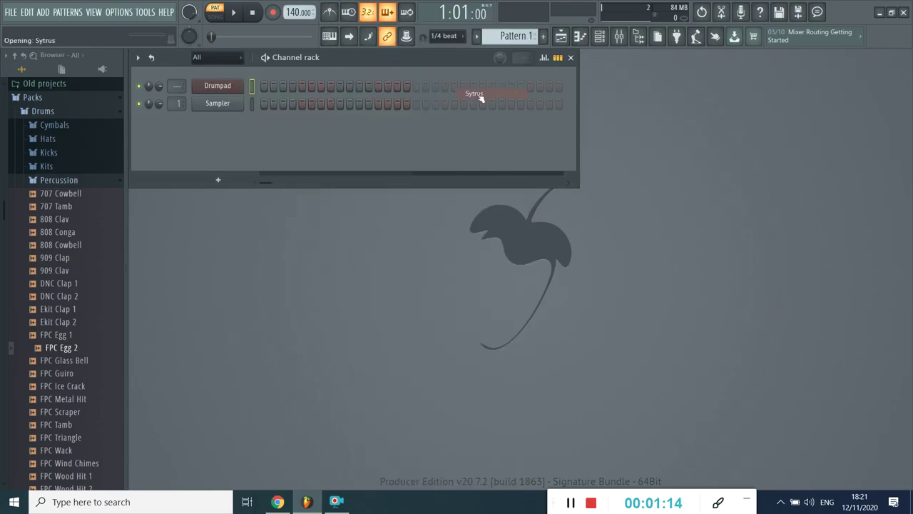
drag(300, 160, 293, 125)
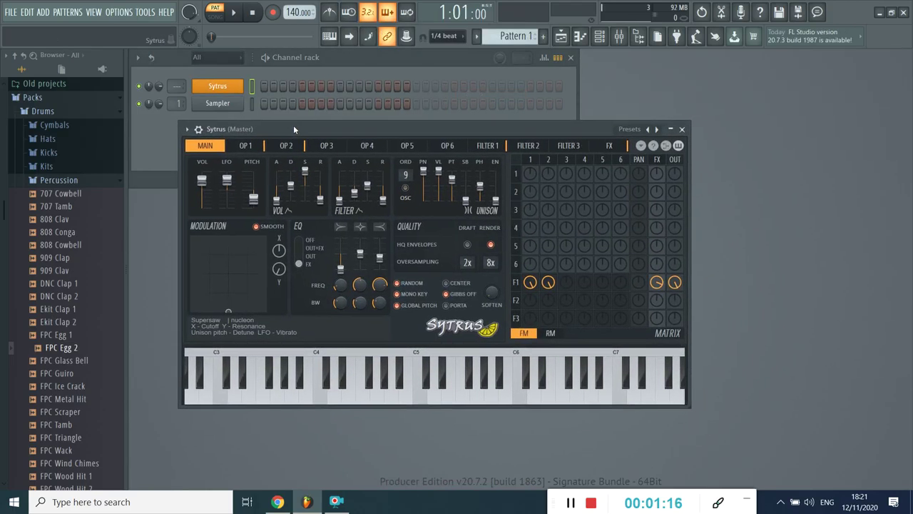
Step: Audition the Sytrus sound by playing several notes on its built-in keyboard
click(278, 385)
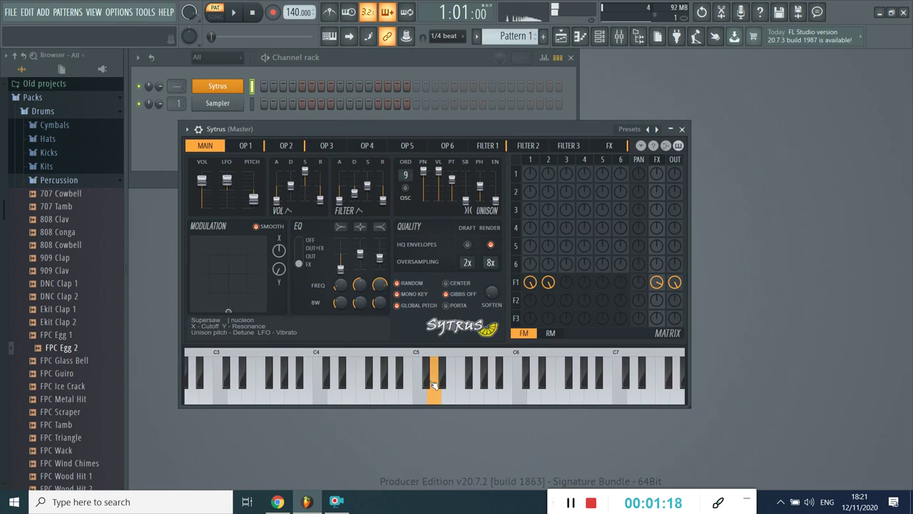
click(478, 389)
click(508, 389)
drag(548, 389, 323, 398)
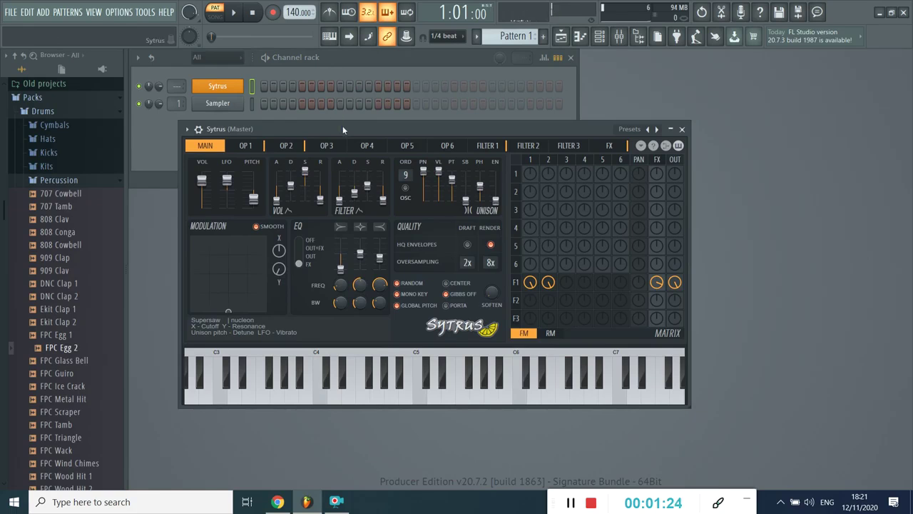
Step: Open the piano roll for Sytrus and move the synth window below the channel rack
click(186, 130)
mouse_move(263, 165)
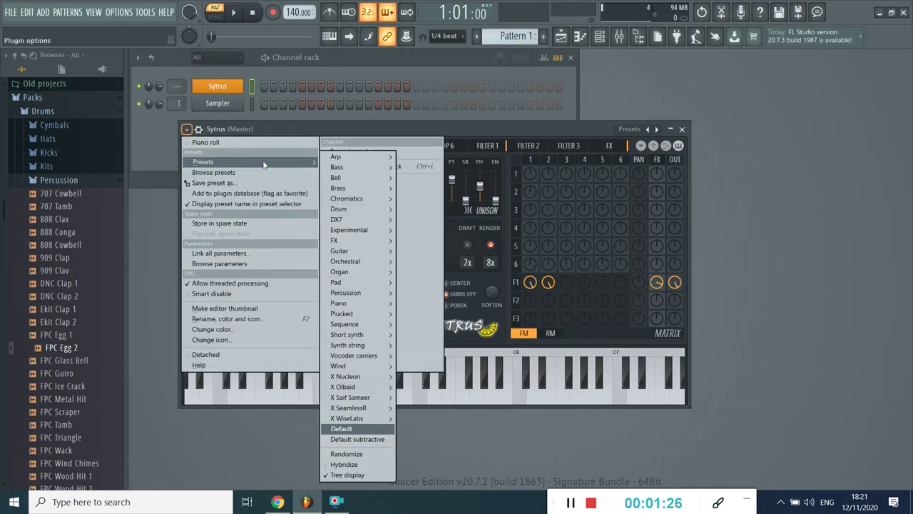
click(272, 142)
drag(335, 128, 296, 197)
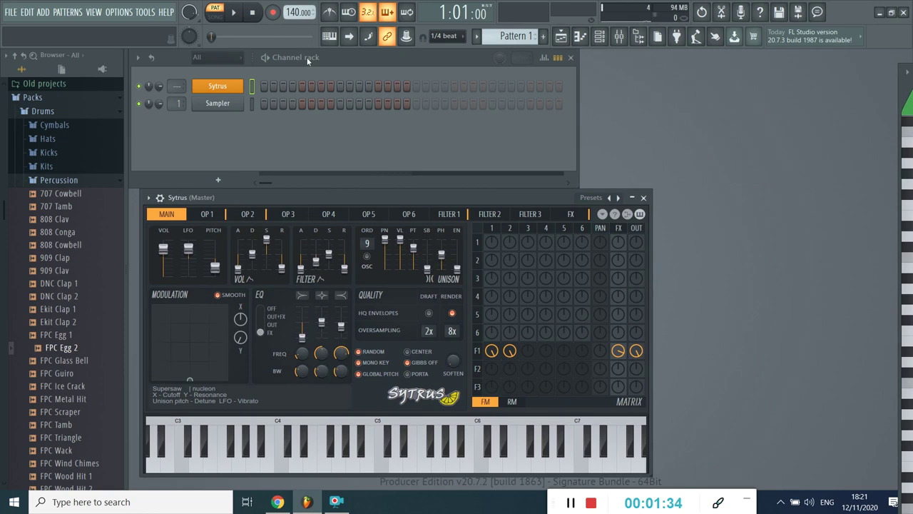
Step: Arm recording for notes and automation, and move the Sytrus window back up
click(274, 13)
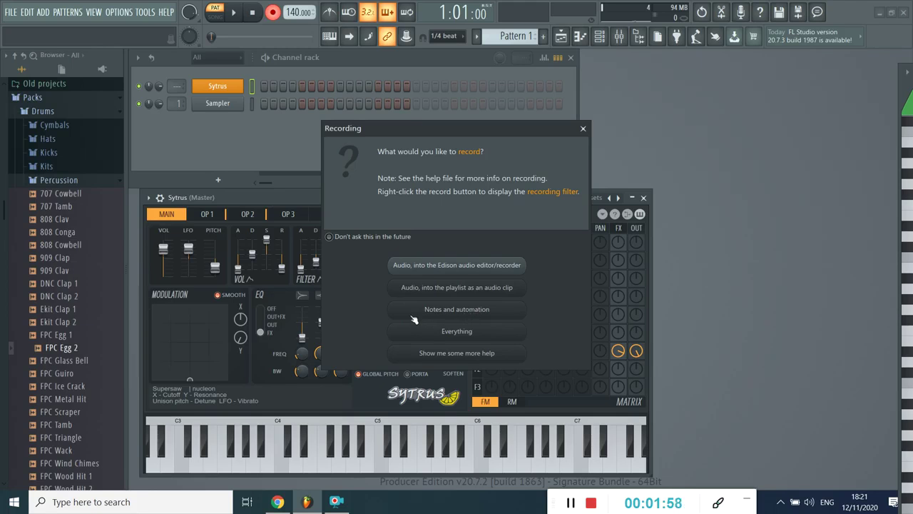
click(488, 311)
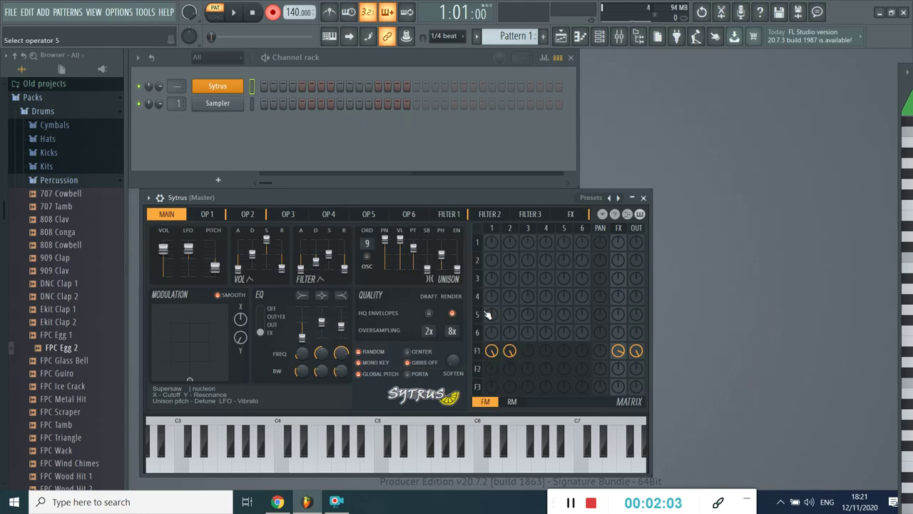
drag(451, 194, 467, 118)
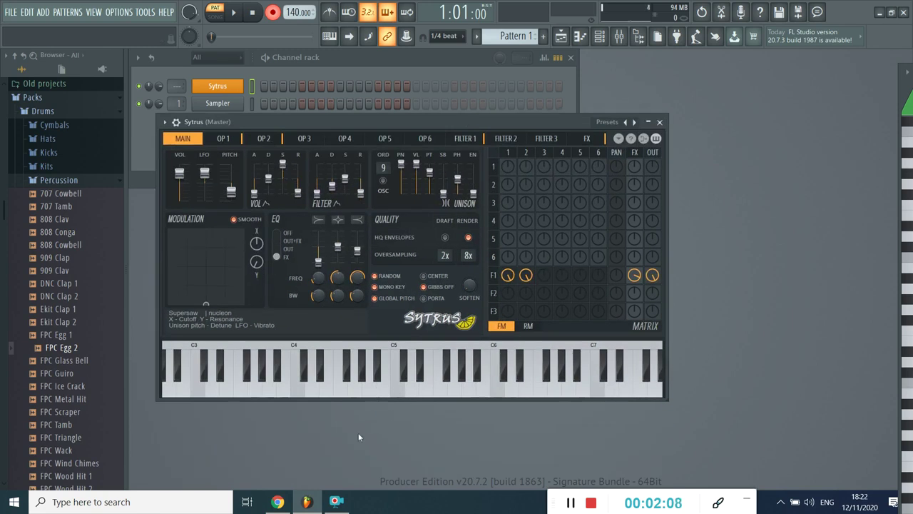
Step: Try out Sytrus notes with the typing keyboard without starting the recording
key(b)
key(m)
key(l)
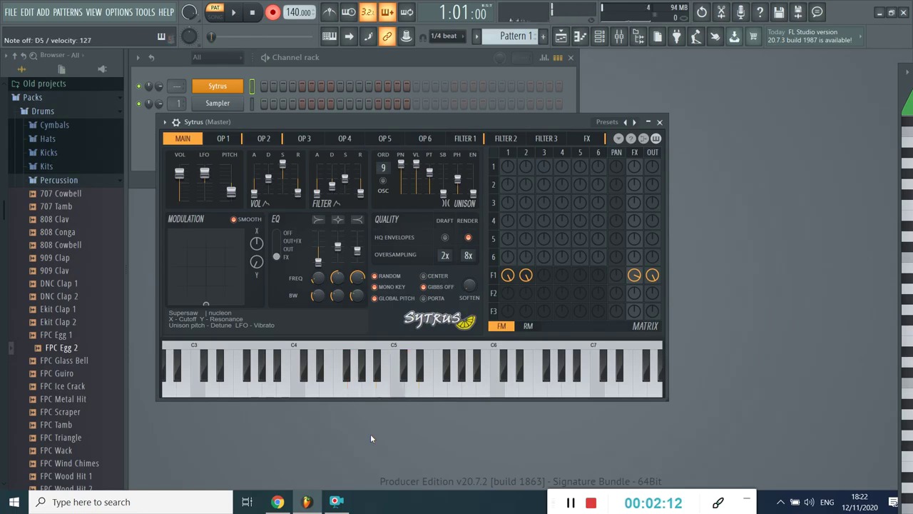
key(g)
key(j)
key(v)
key(n)
key(comma)
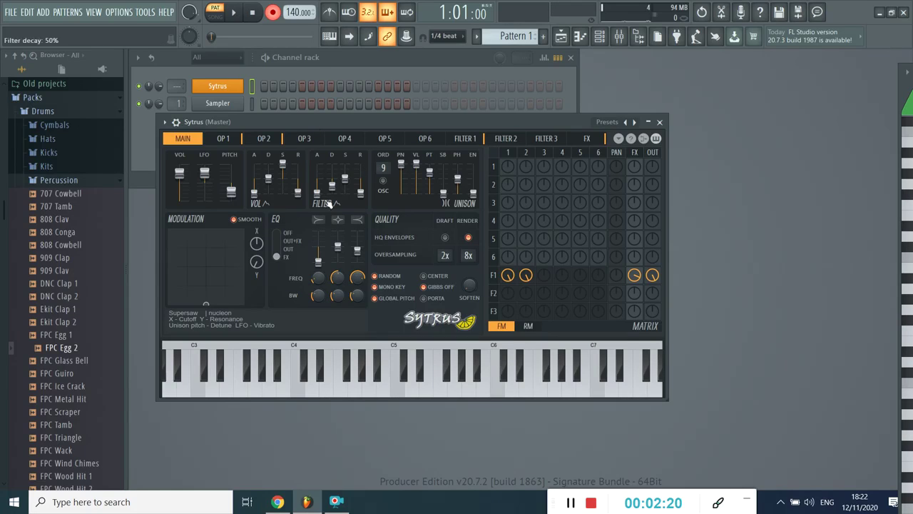
Step: Record a Sytrus melody into Pattern 1, stop recording, and move the synth window below the channel rack
click(234, 16)
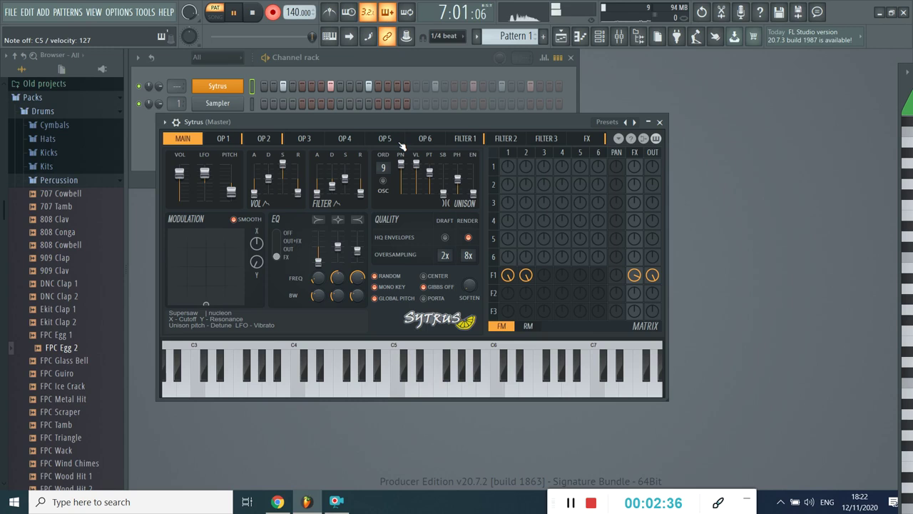
click(246, 13)
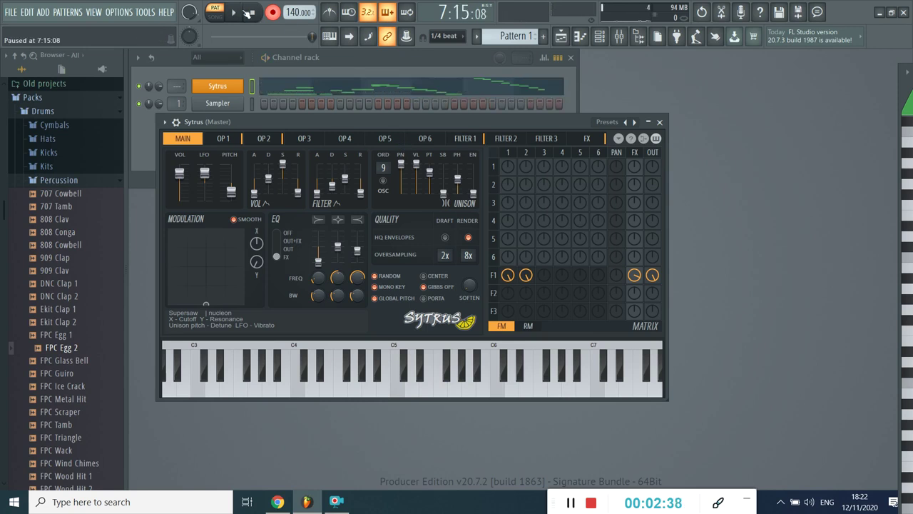
drag(454, 122, 446, 250)
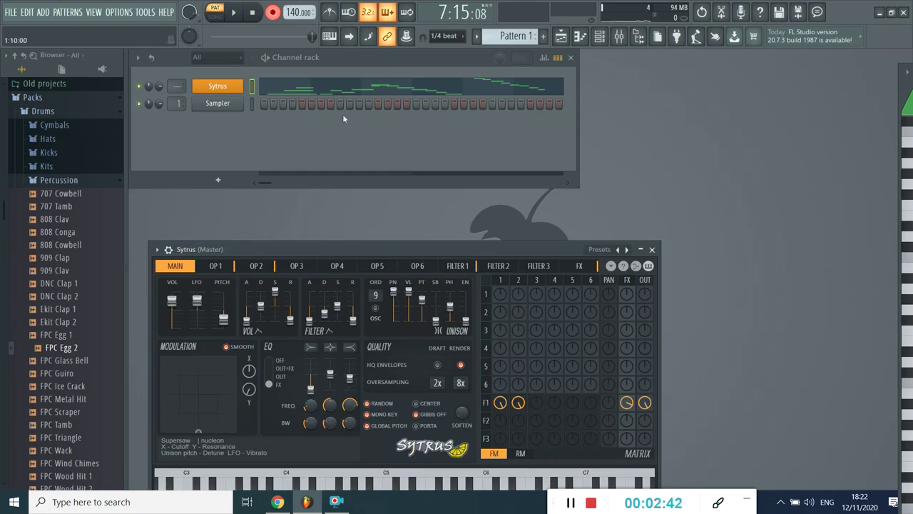
Step: Insert an FPC drum machine channel between the Sytrus and Sampler channels
right_click(226, 105)
mouse_move(271, 188)
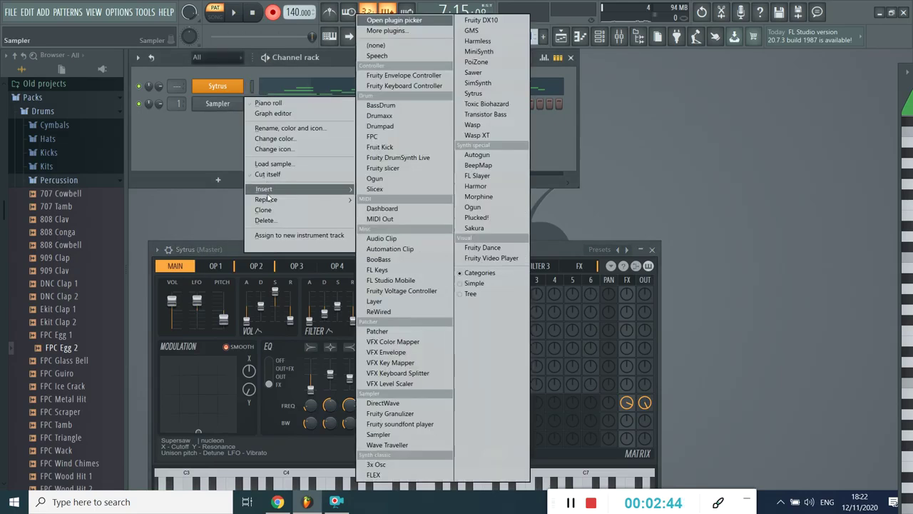
click(374, 136)
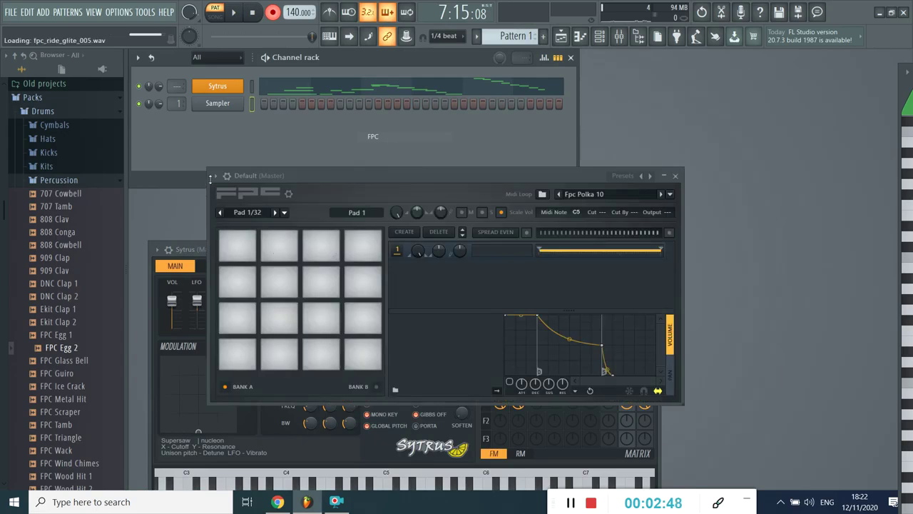
click(216, 177)
key(Escape)
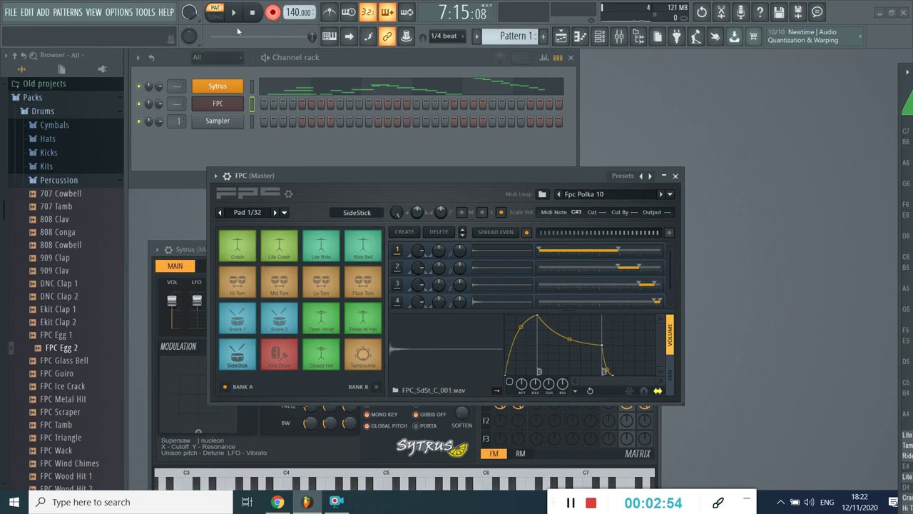
right_click(238, 106)
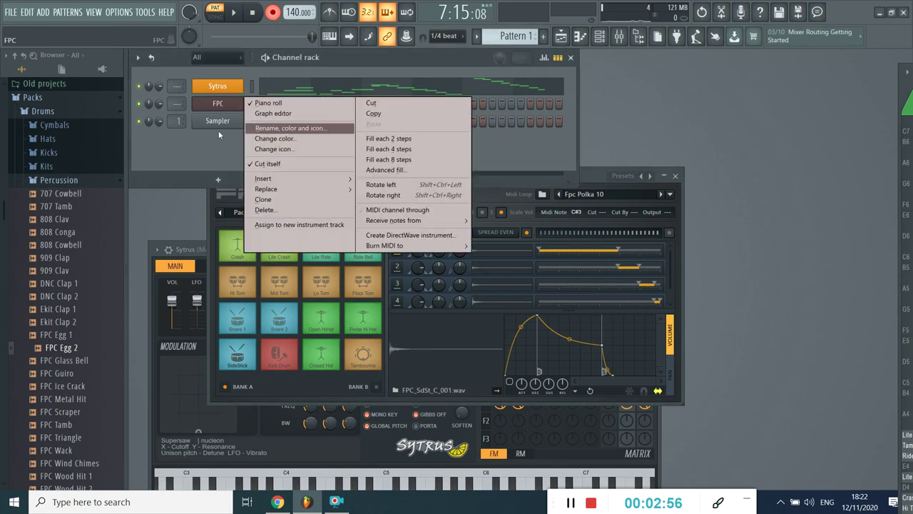
click(223, 104)
click(223, 104)
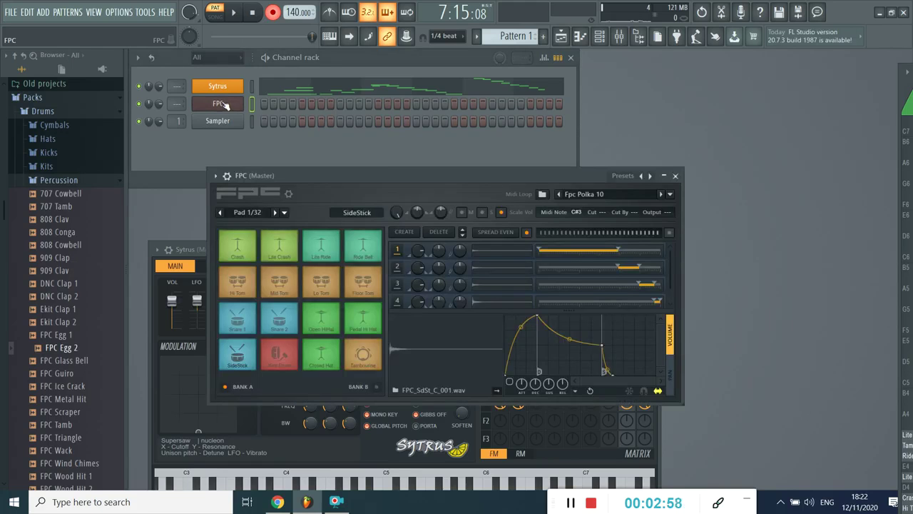
click(235, 13)
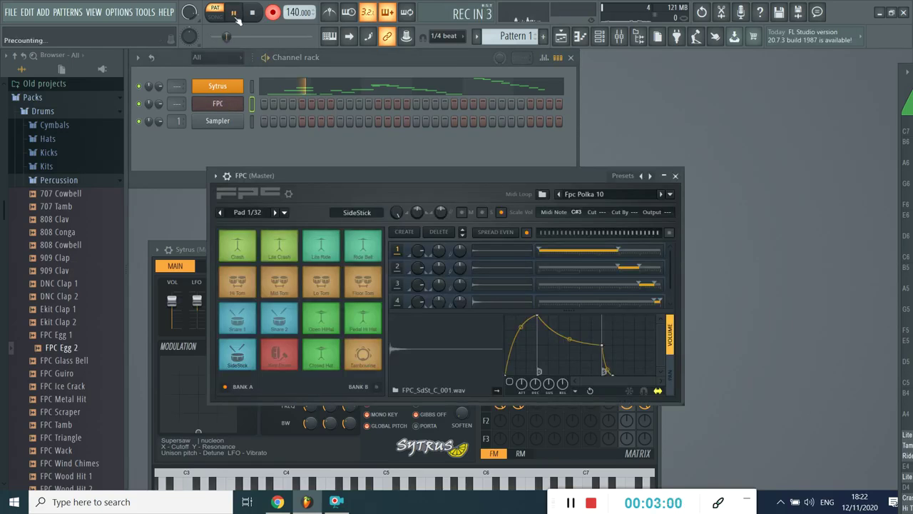
click(234, 13)
right_click(235, 108)
click(367, 64)
Step: Create a new pattern, keeping the default name Pattern 2
click(542, 36)
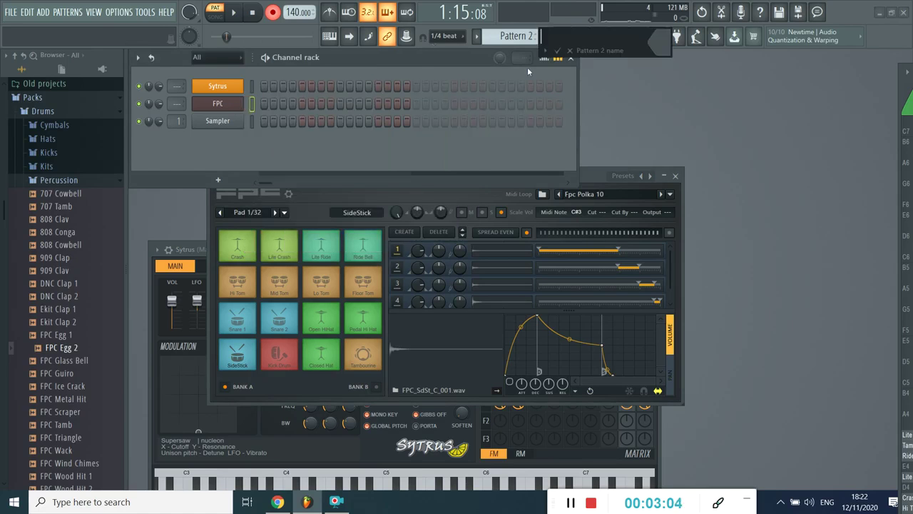
key(Return)
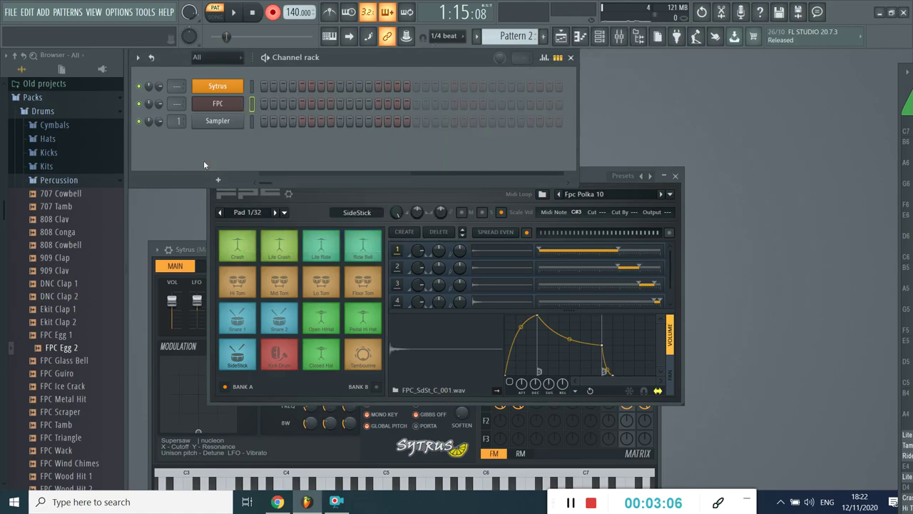
Step: Record an FPC drum take into Pattern 2 and undo it
right_click(234, 99)
click(250, 80)
click(235, 14)
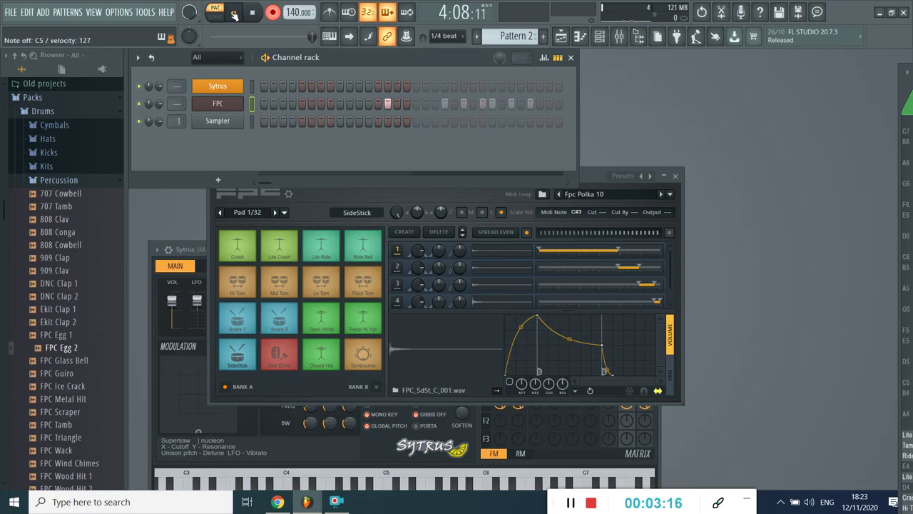
click(235, 14)
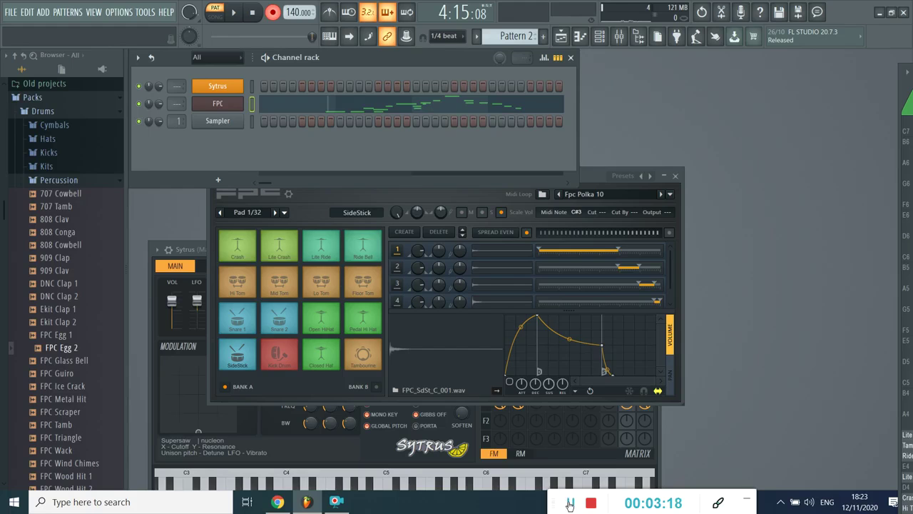
key(ctrl+z)
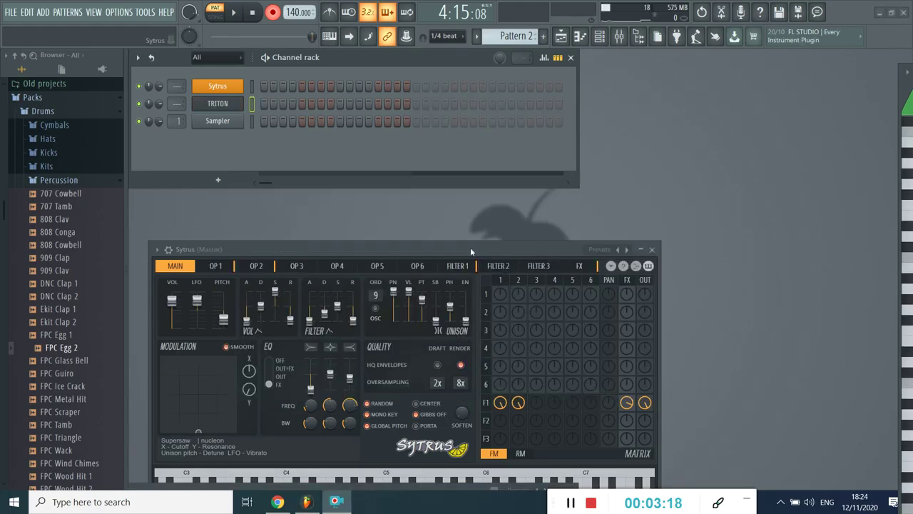
Step: Record a take of TRITON notes into Pattern 2 and stop the recording
right_click(226, 107)
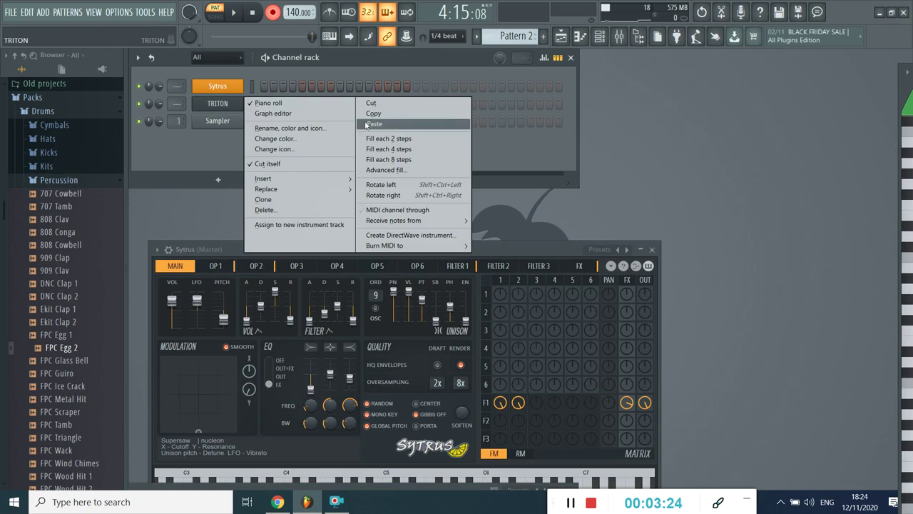
key(Escape)
click(235, 13)
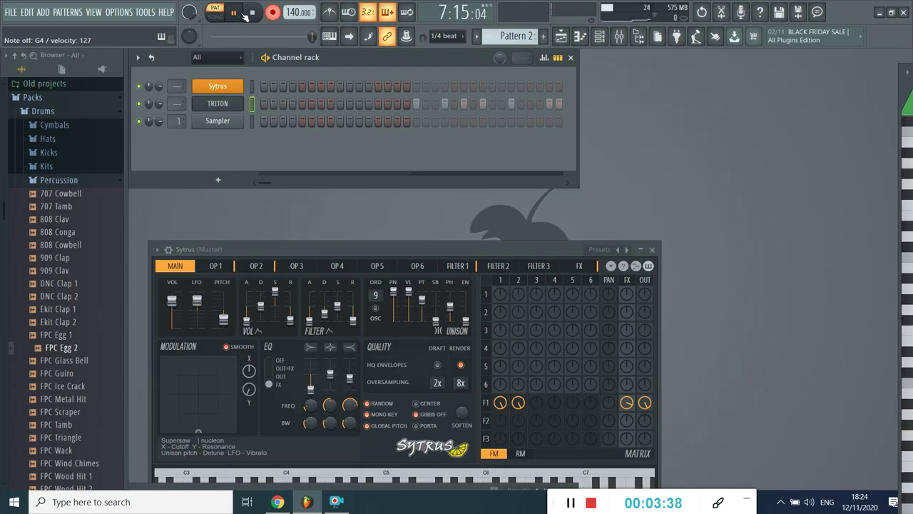
click(235, 13)
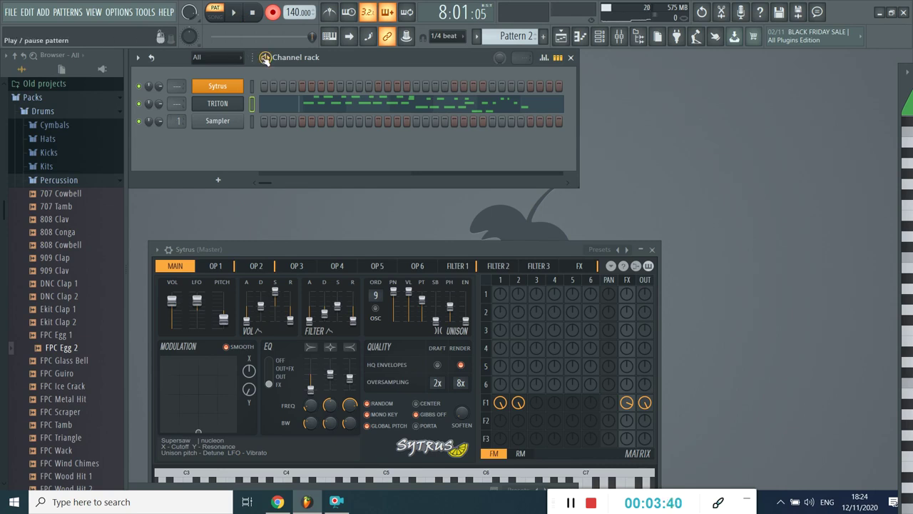
Step: Play back the TRITON part recorded in Pattern 2 and pause it
click(265, 58)
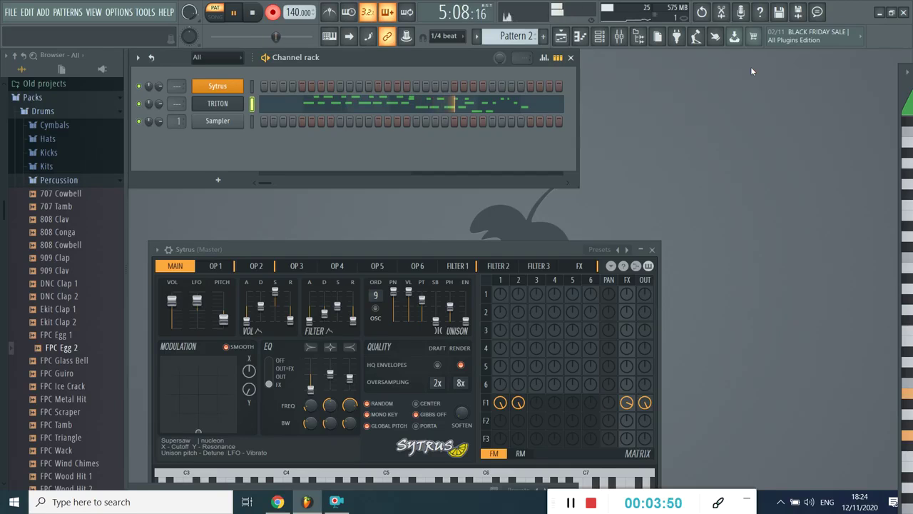
click(241, 19)
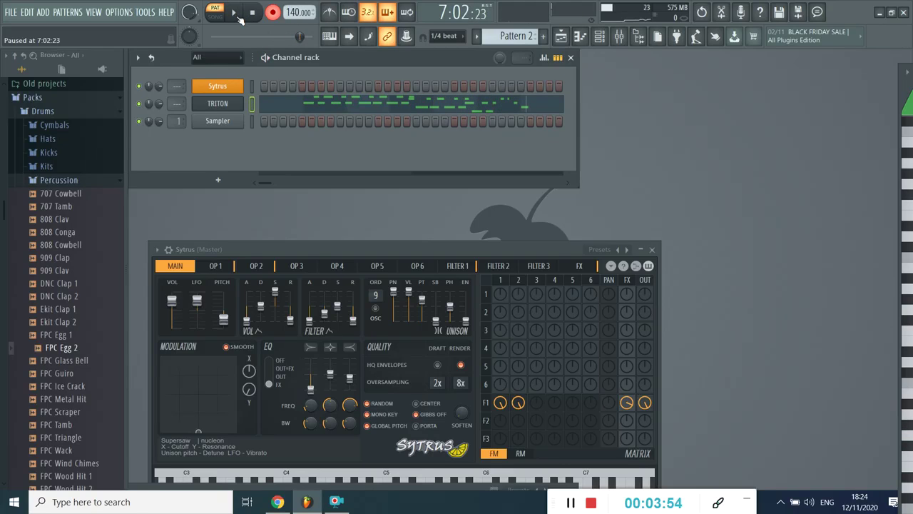
Step: Insert an FL Keys instrument channel above the Sampler channel
right_click(228, 128)
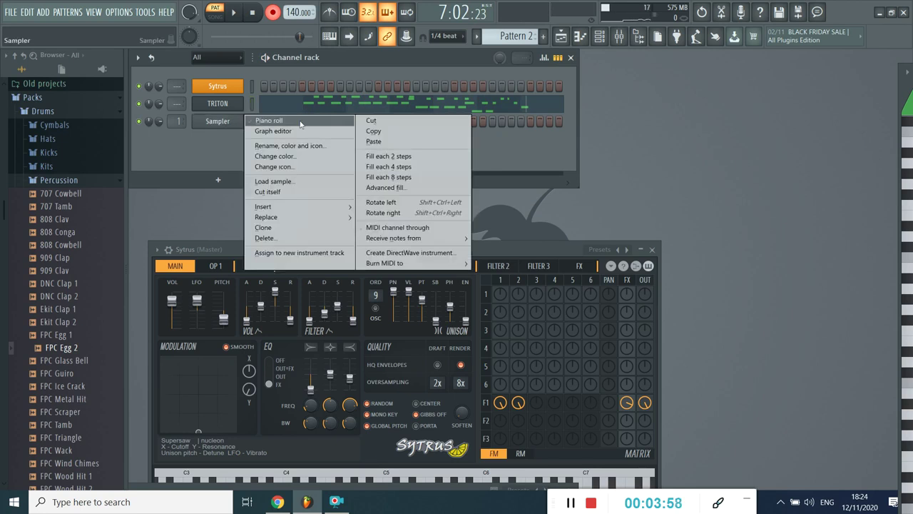
mouse_move(263, 207)
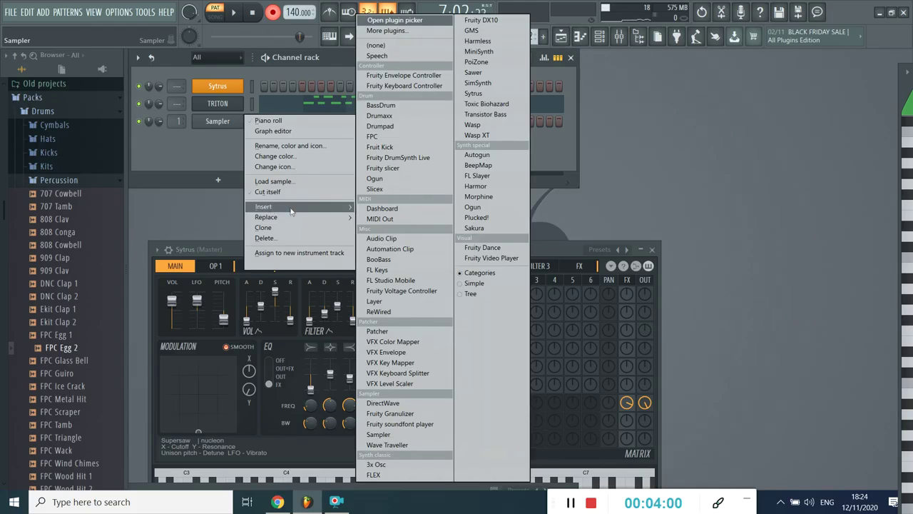
click(376, 270)
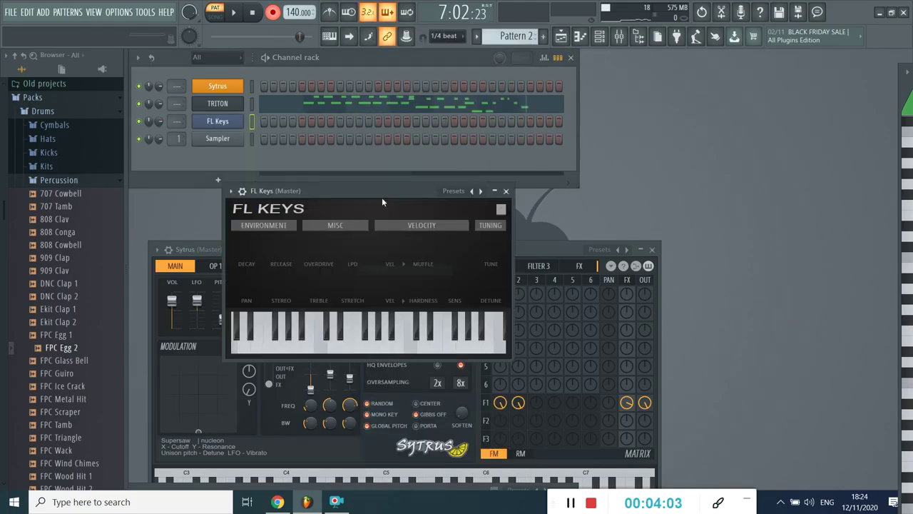
Step: Create a new pattern for the FL Keys part, keeping the default name Pattern 3
click(543, 36)
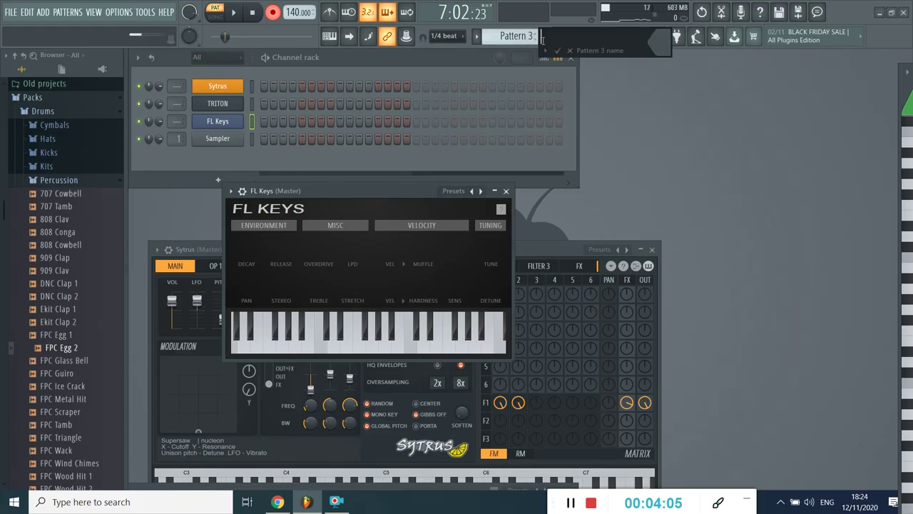
right_click(236, 121)
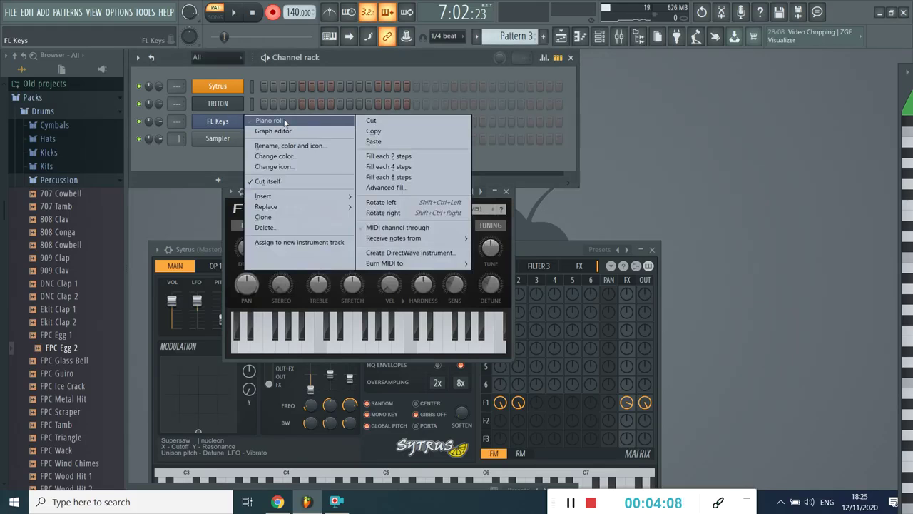
key(Escape)
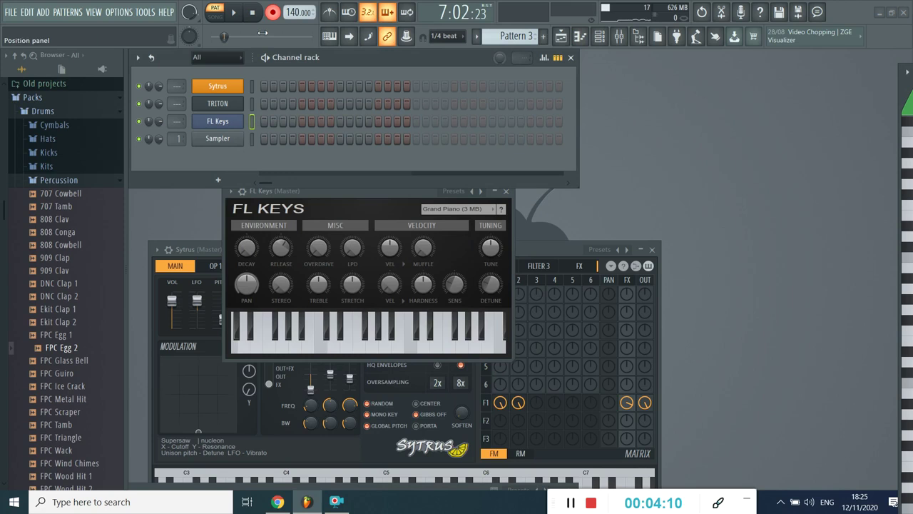
Step: Record a take of FL Keys notes into Pattern 3 from the beginning and stop the recording
click(226, 10)
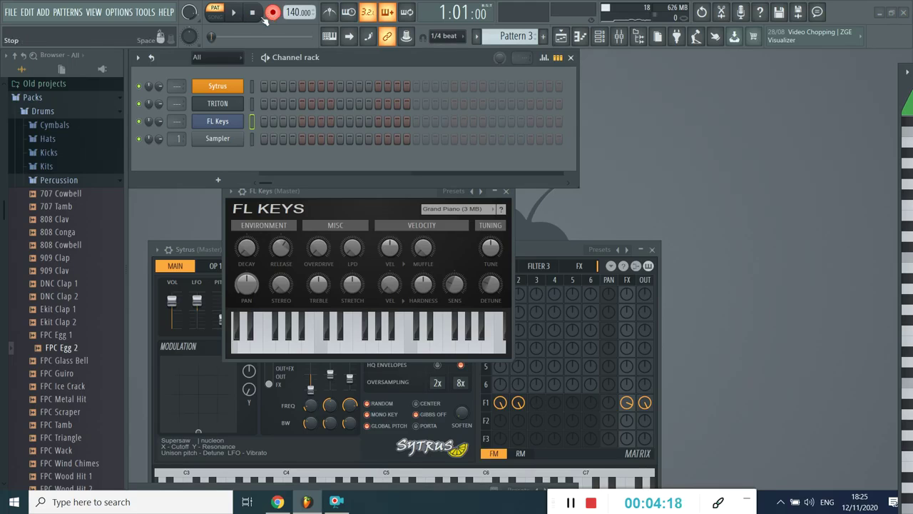
click(241, 16)
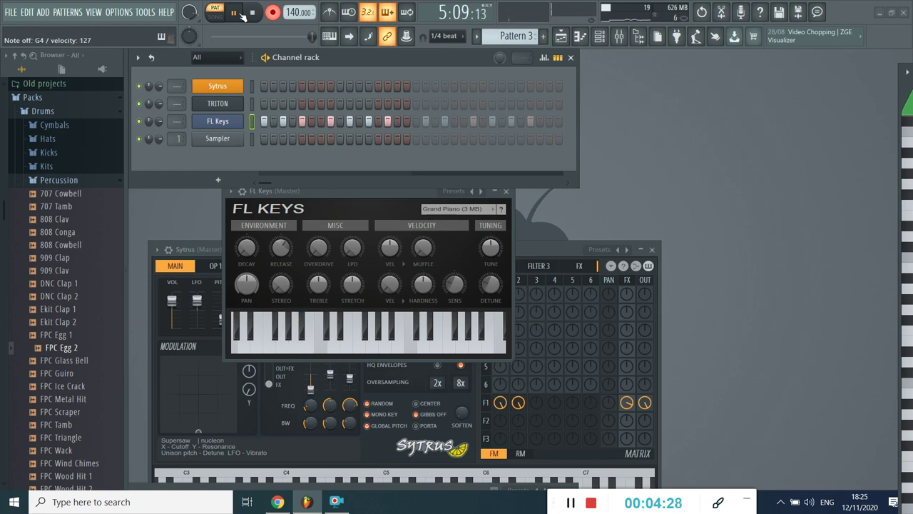
click(235, 14)
Step: Play back the FL Keys part in Pattern 3 from near its start, closing the FL Keys and Sytrus windows before pausing
key(space)
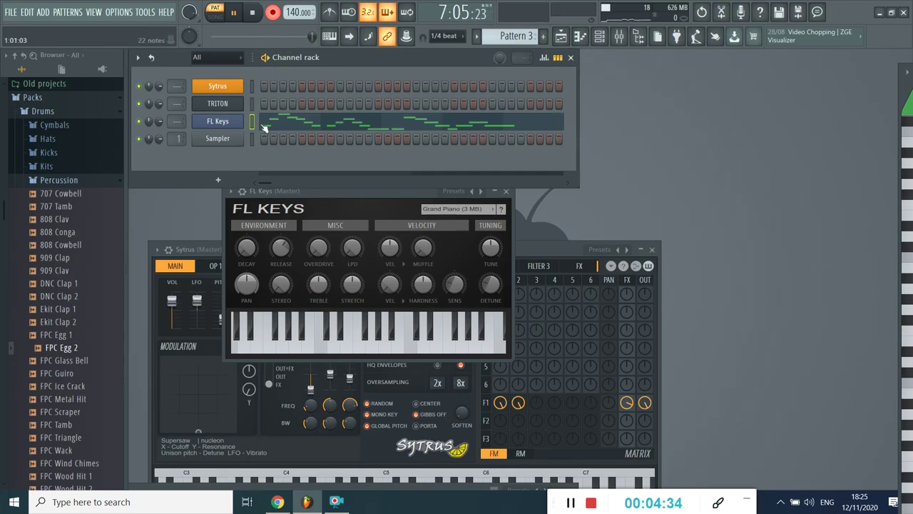
drag(316, 38, 215, 38)
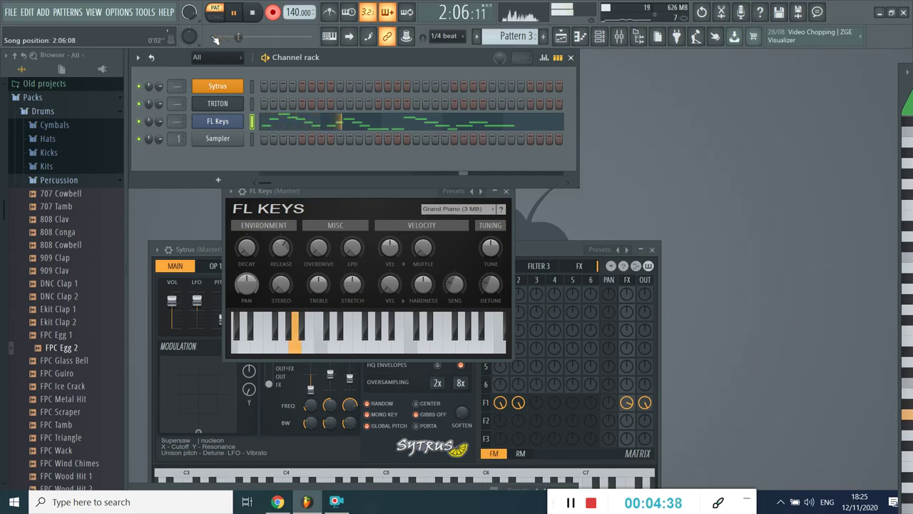
click(507, 192)
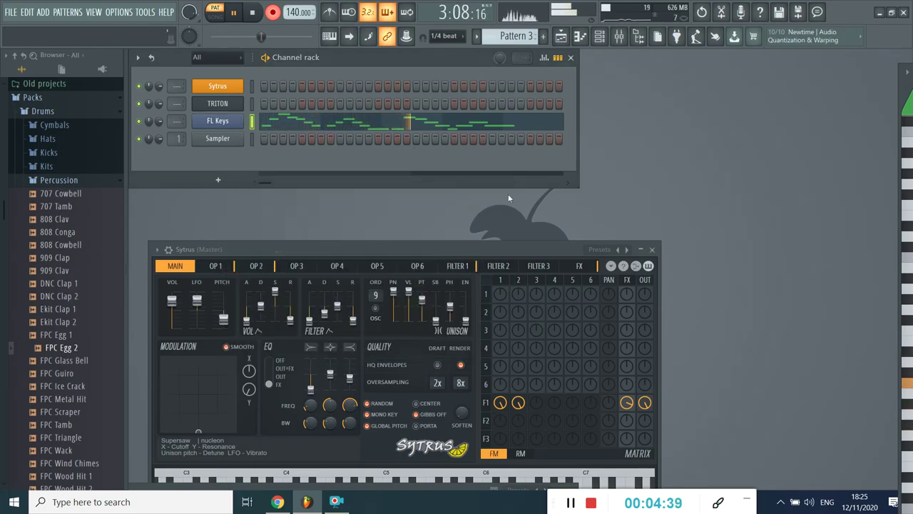
click(652, 249)
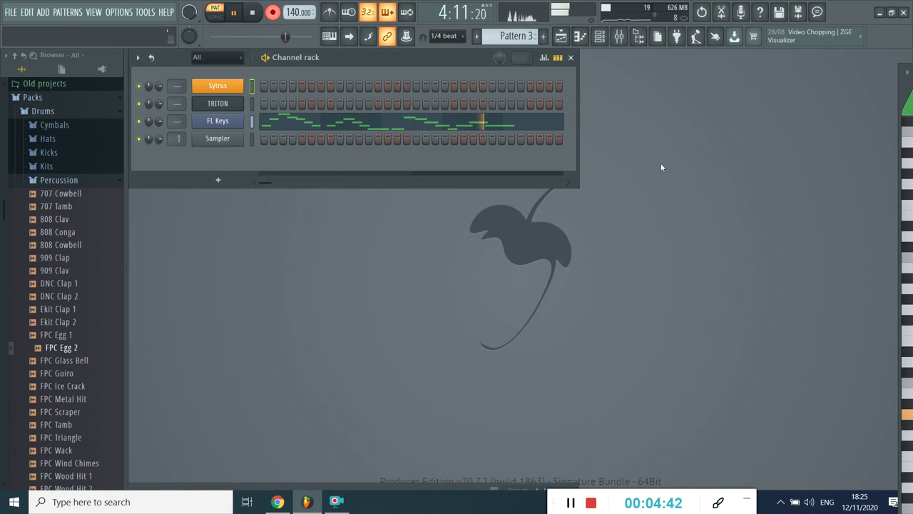
click(235, 15)
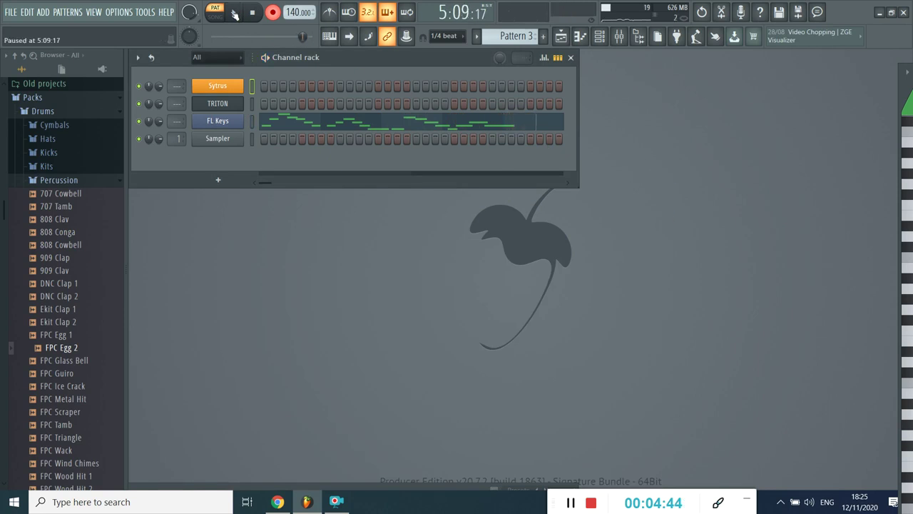